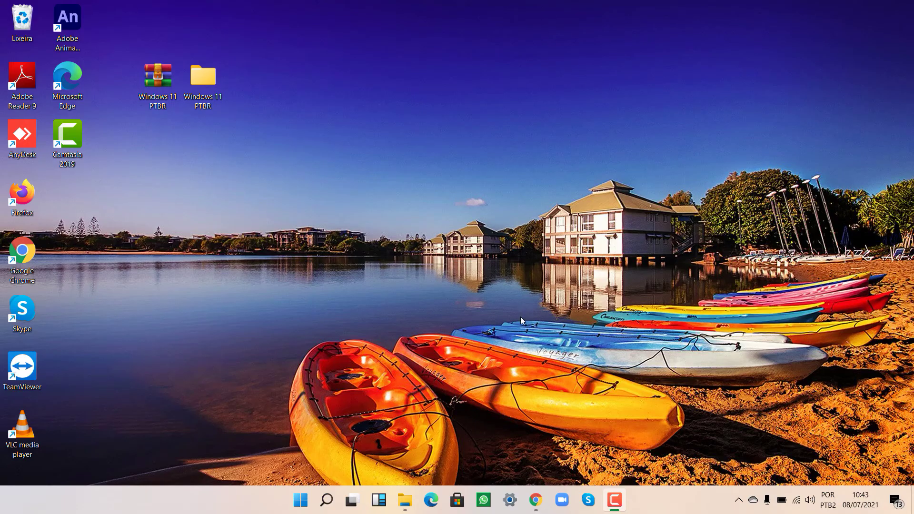
Step: Launch rufus-3.14 from the Downloads folder, decline its online update checks, and minimize the folder window
left_click(405, 500)
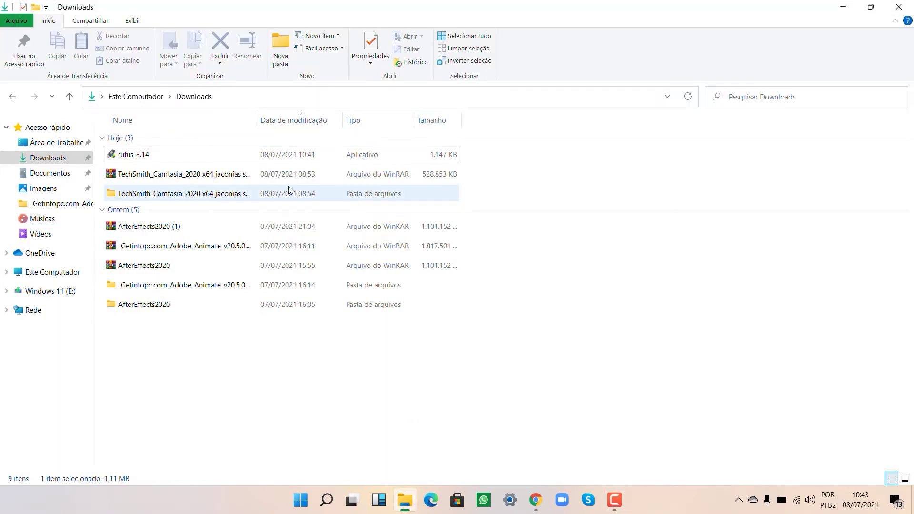
double_click(148, 156)
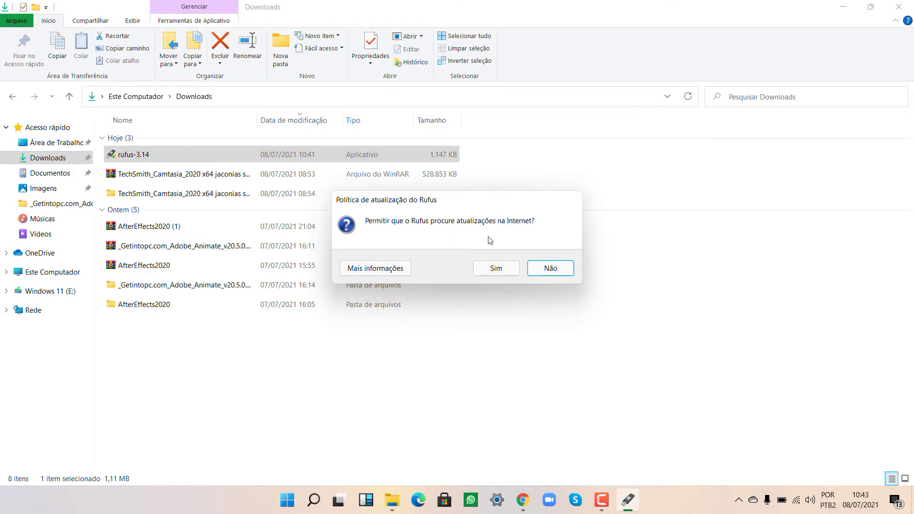
left_click(556, 271)
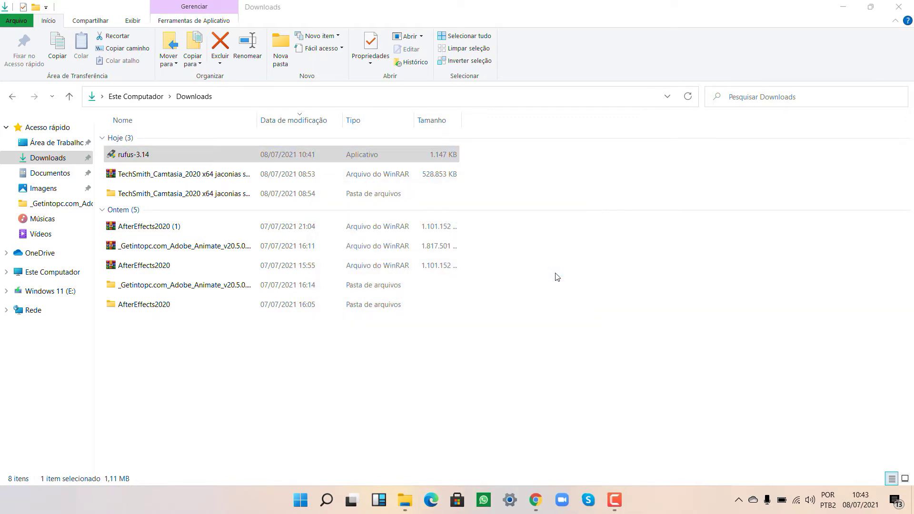
left_click(843, 7)
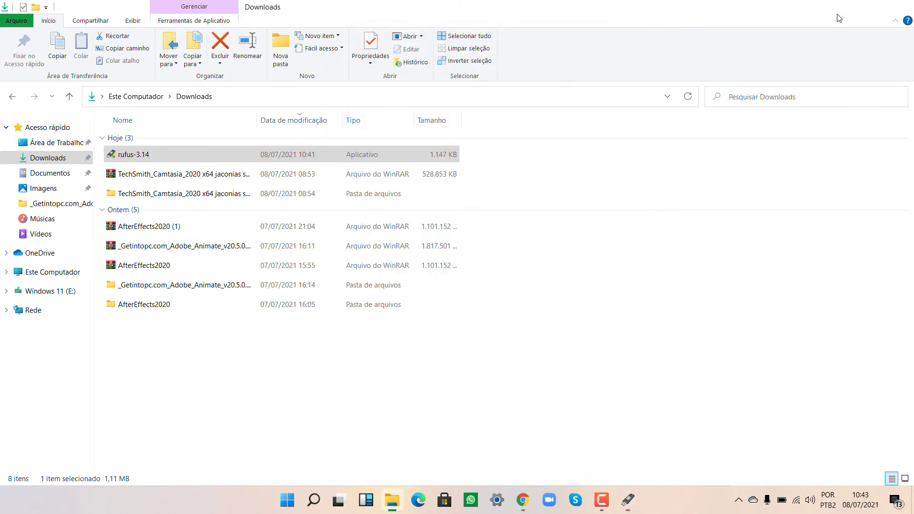
left_click_drag(482, 53, 444, 26)
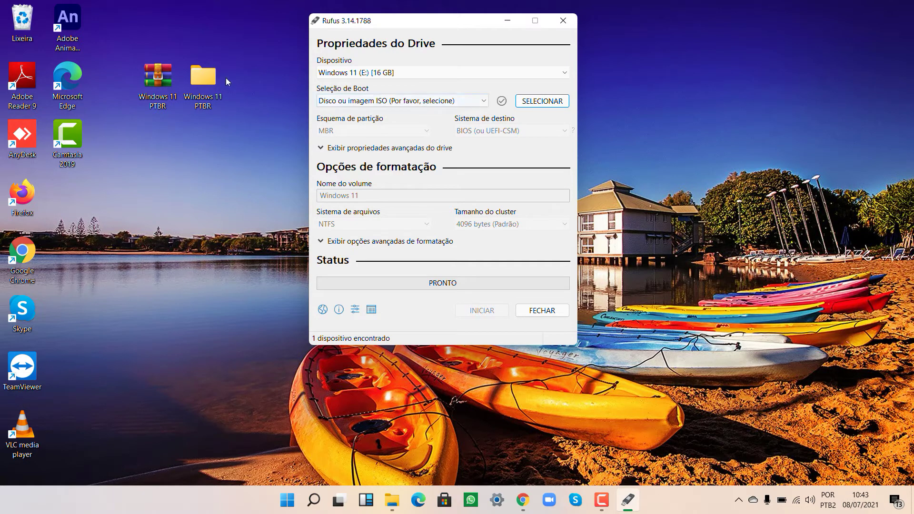
left_click_drag(133, 37, 233, 119)
left_click(248, 55)
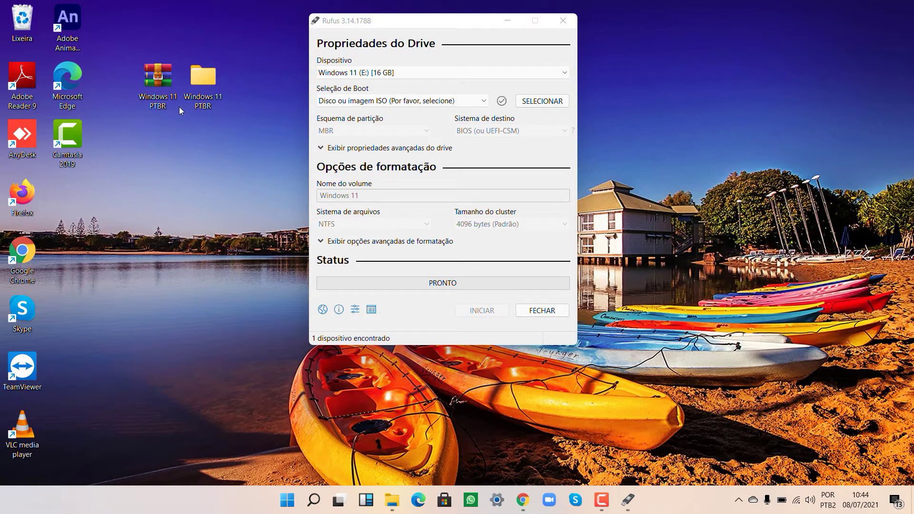
mouse_move(152, 108)
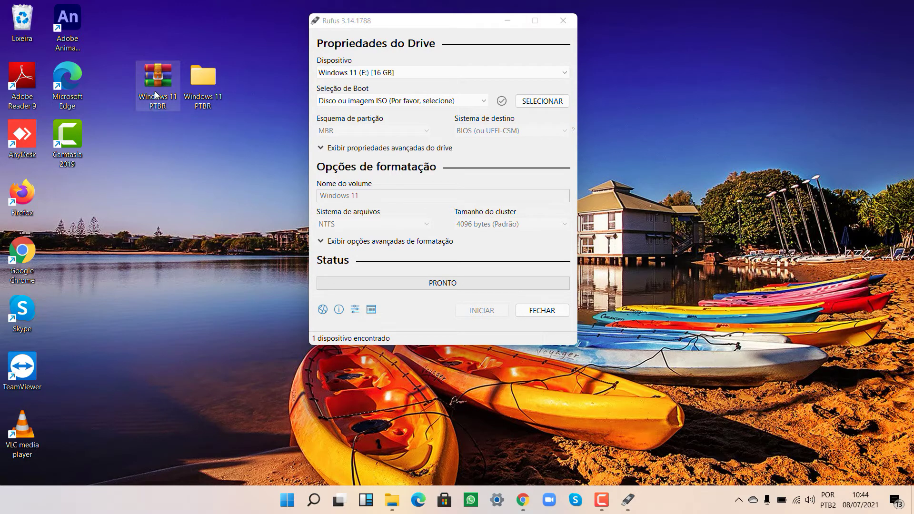
mouse_move(157, 90)
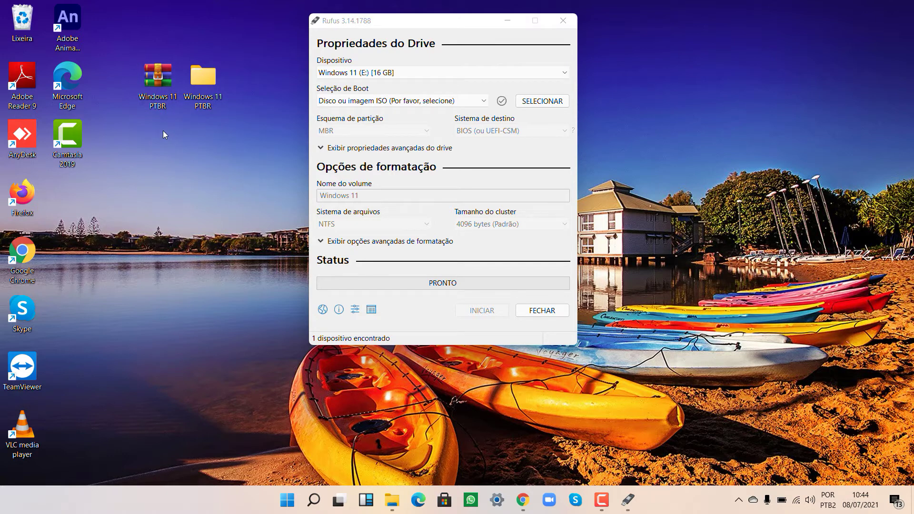
right_click(155, 81)
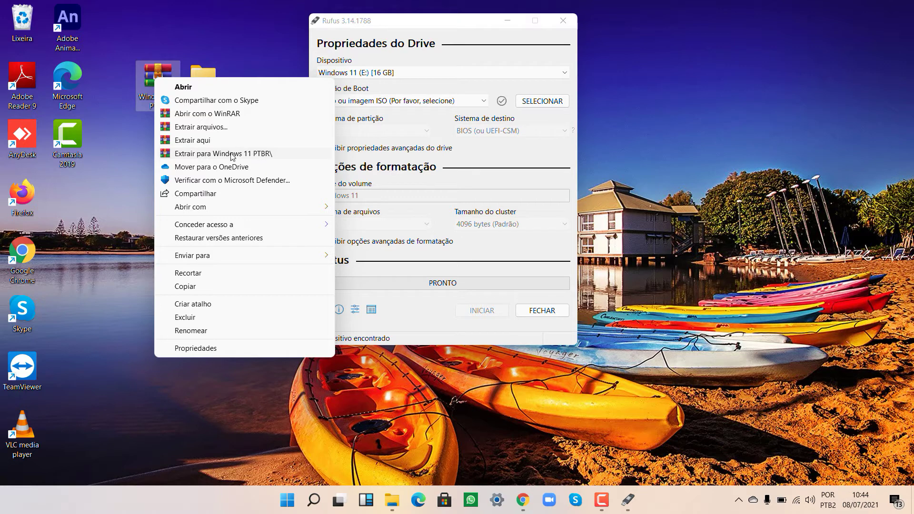
left_click(115, 165)
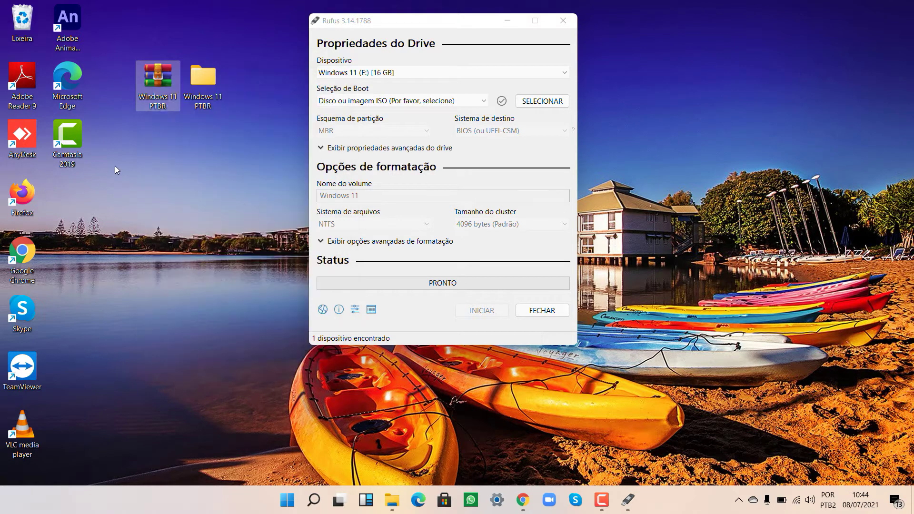
Step: Open the Windows 11 PTBR folder on the desktop and examine the properties of its Windows 11 PTBR ISO file
mouse_move(203, 86)
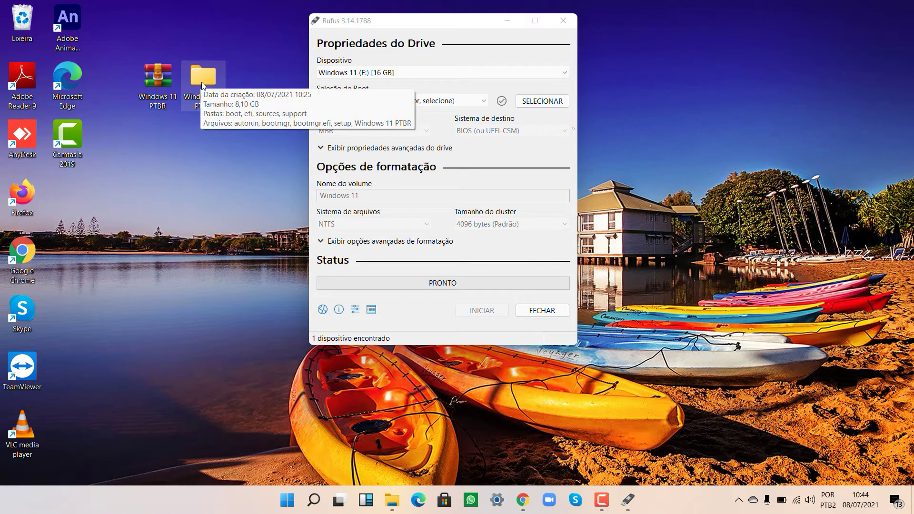
double_click(203, 86)
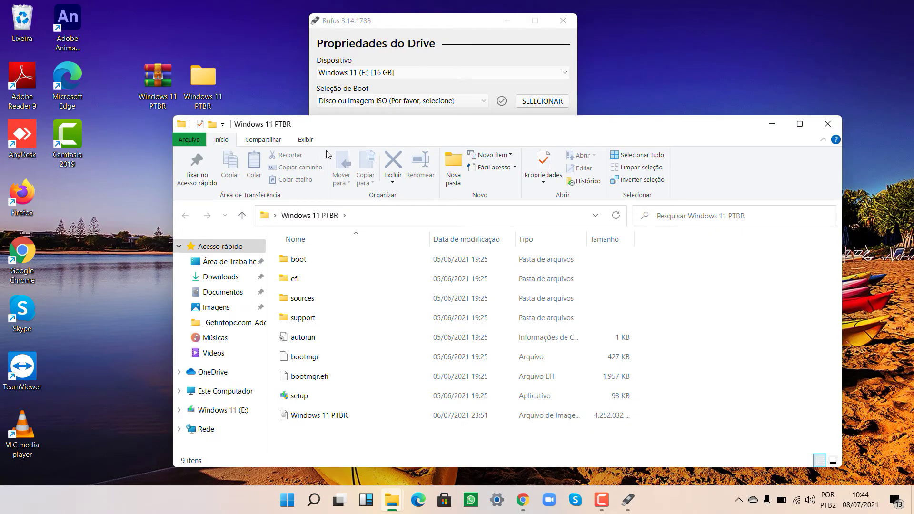
left_click_drag(390, 128, 379, 40)
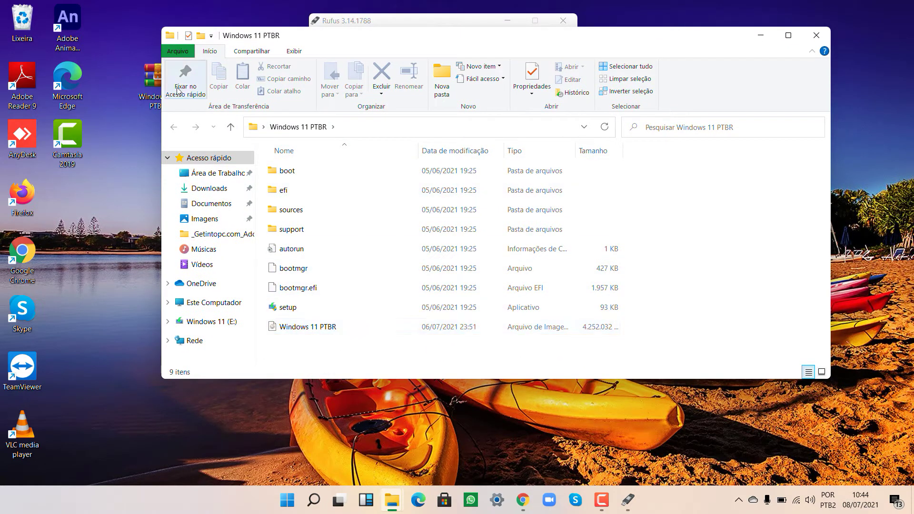
left_click(155, 95)
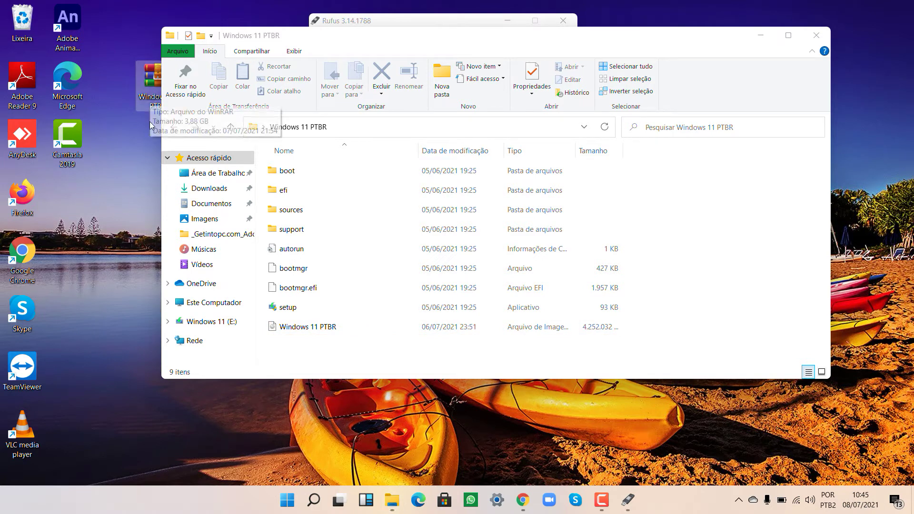
left_click(301, 329)
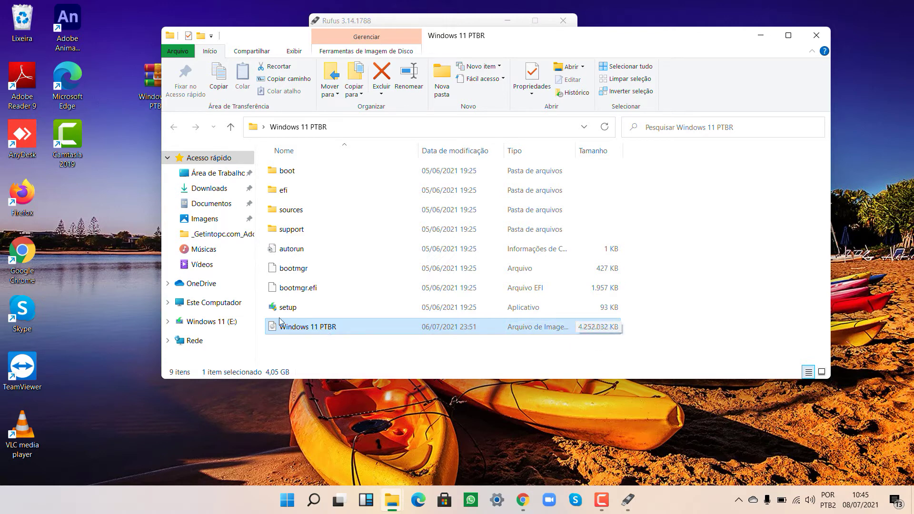
right_click(298, 327)
left_click(342, 476)
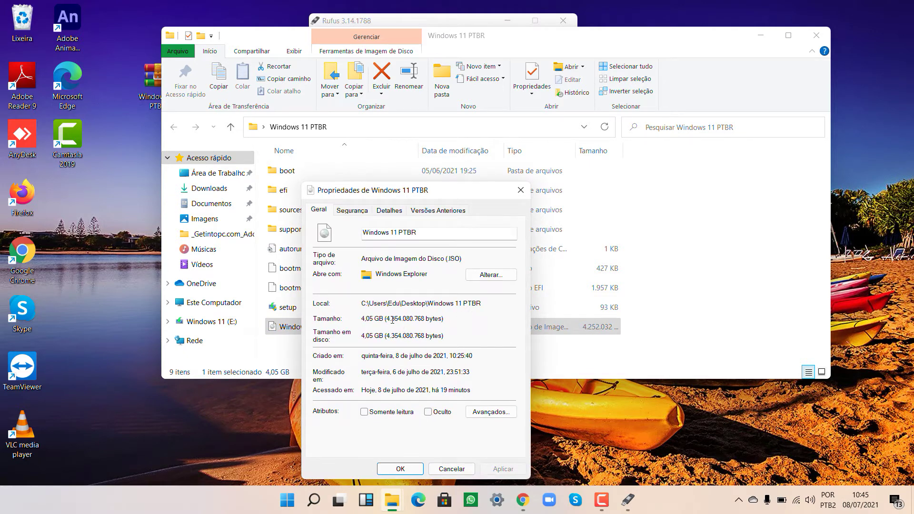
left_click(521, 190)
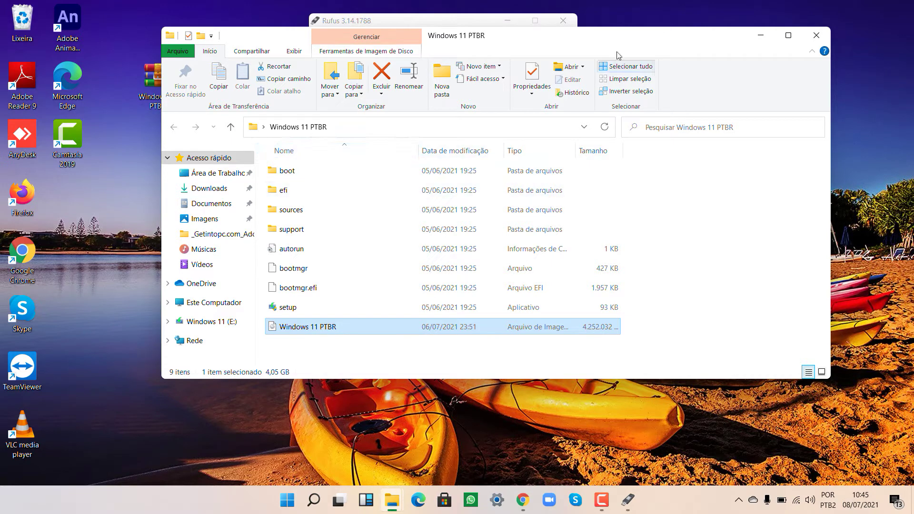
left_click(762, 35)
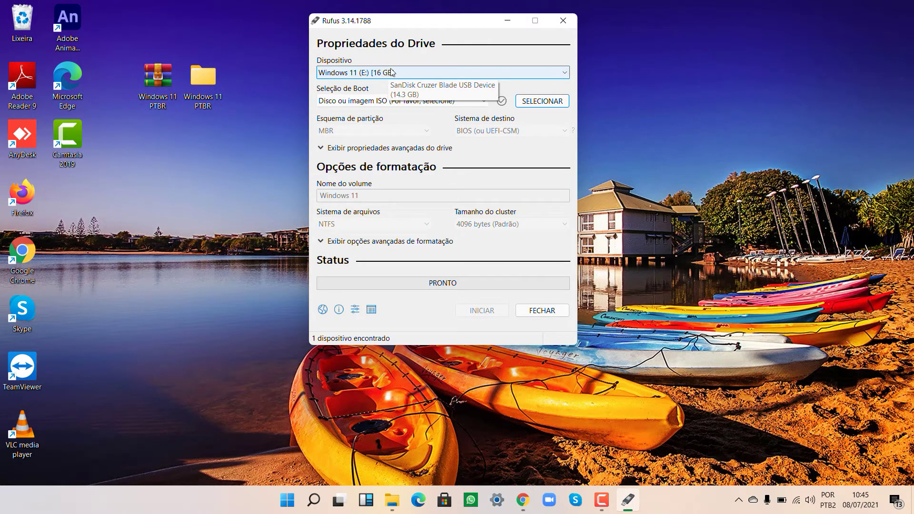
Step: Load the Windows 11 PTBR ISO from the Windows 11 PTBR desktop folder as the boot image
left_click(538, 104)
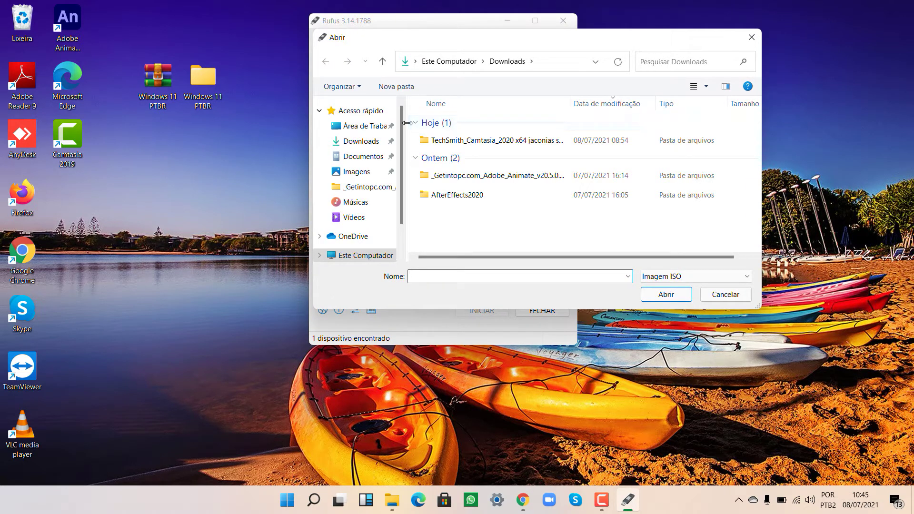
left_click(365, 126)
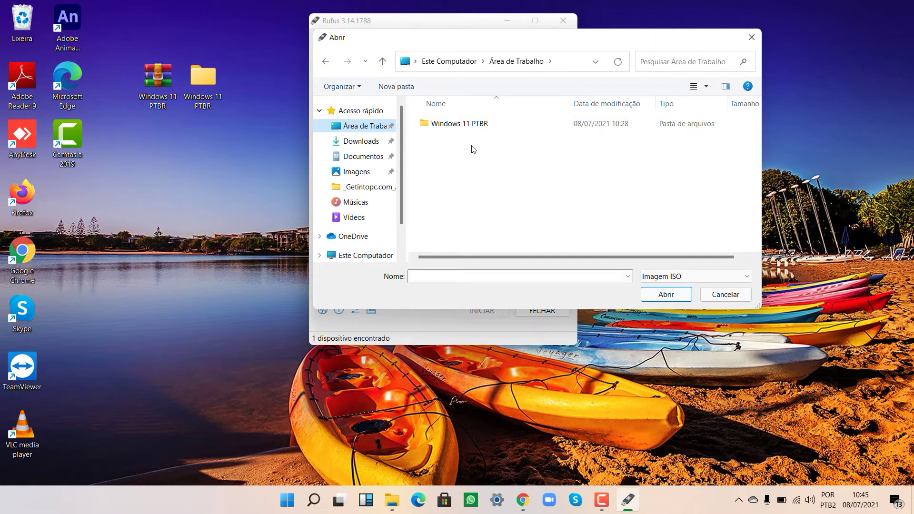
double_click(460, 126)
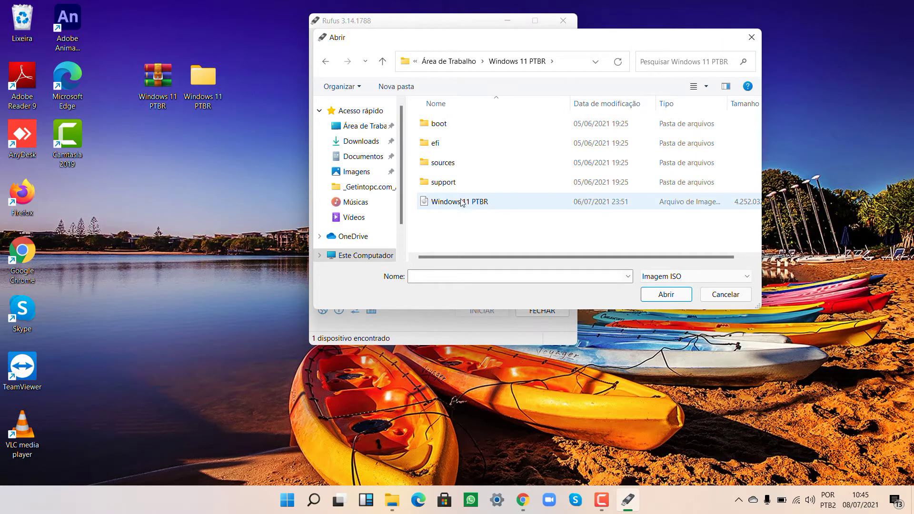
left_click(462, 204)
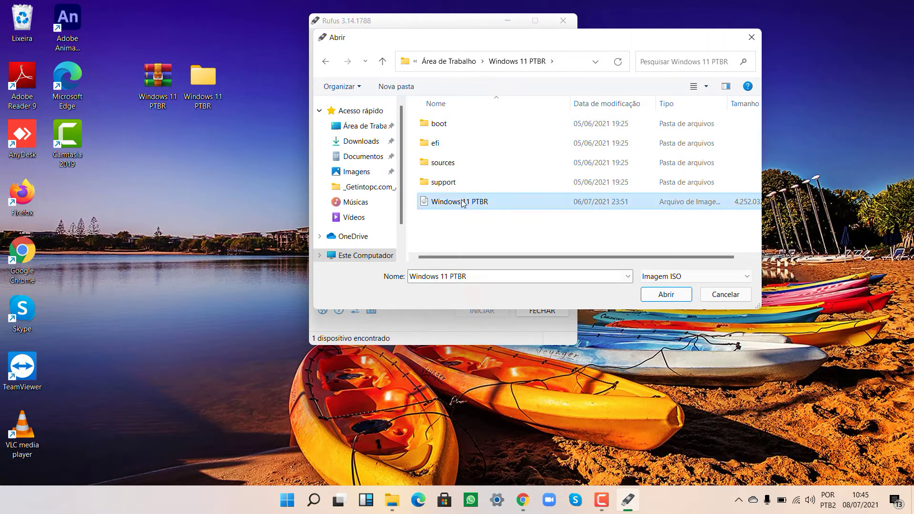
left_click(653, 295)
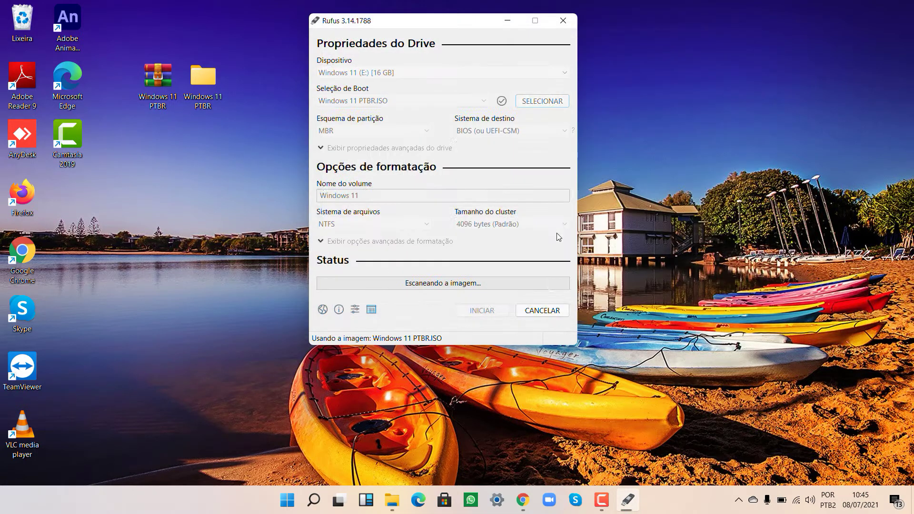
mouse_move(474, 27)
left_mouse_down()
mouse_move(462, 2)
mouse_move(464, 19)
left_mouse_up()
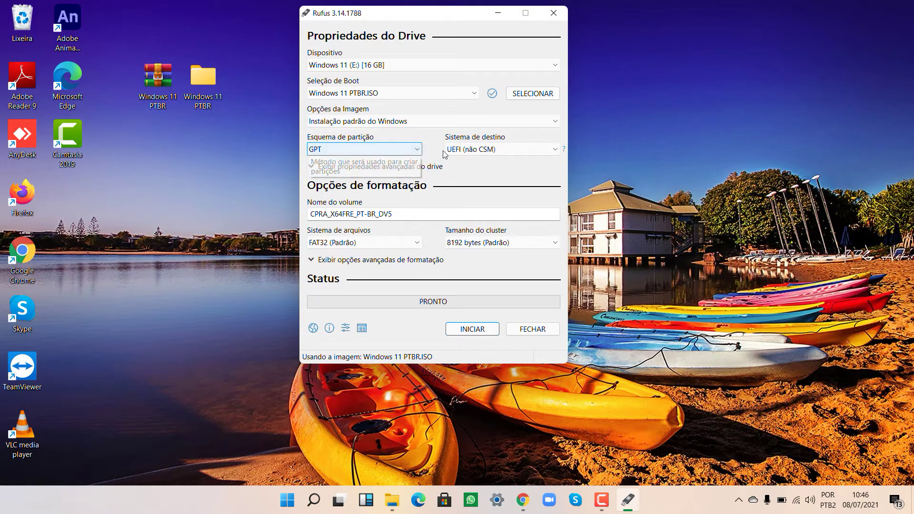
Step: Choose GPT as the partition scheme and check which target systems it offers
mouse_move(477, 155)
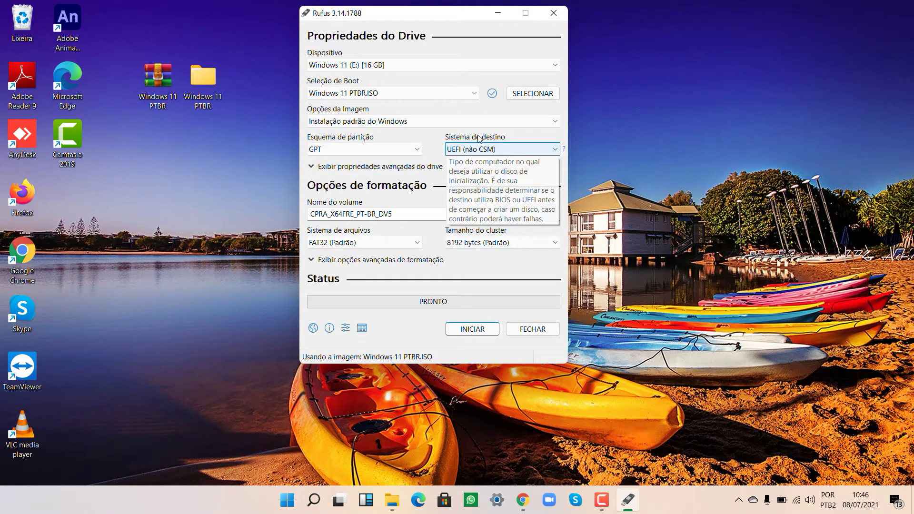
mouse_move(481, 119)
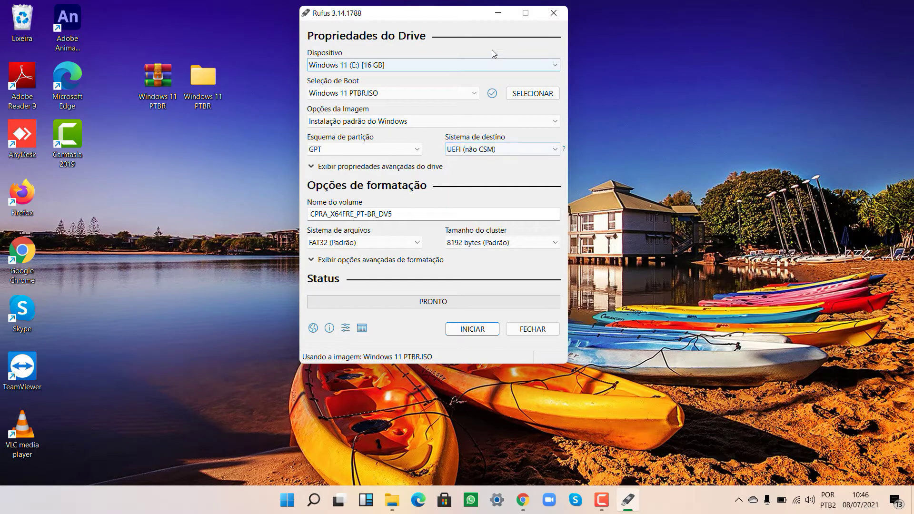
left_click(418, 152)
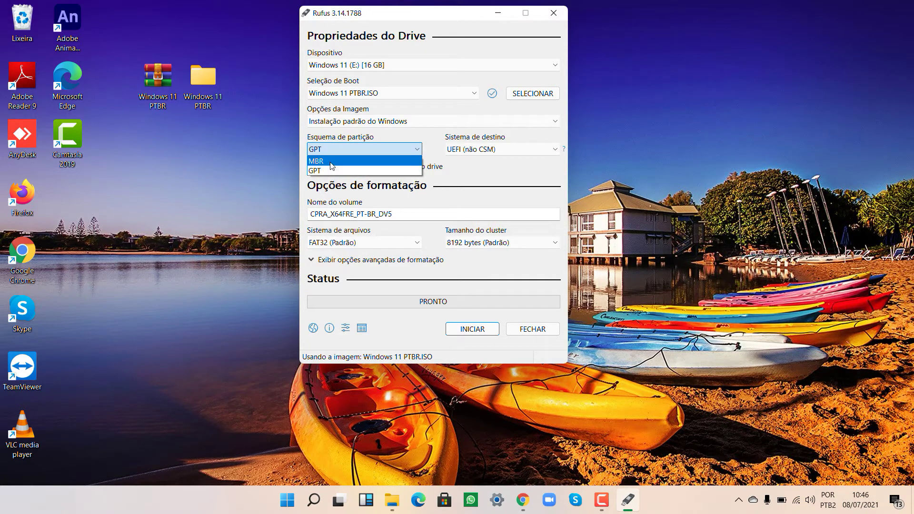
left_click(339, 172)
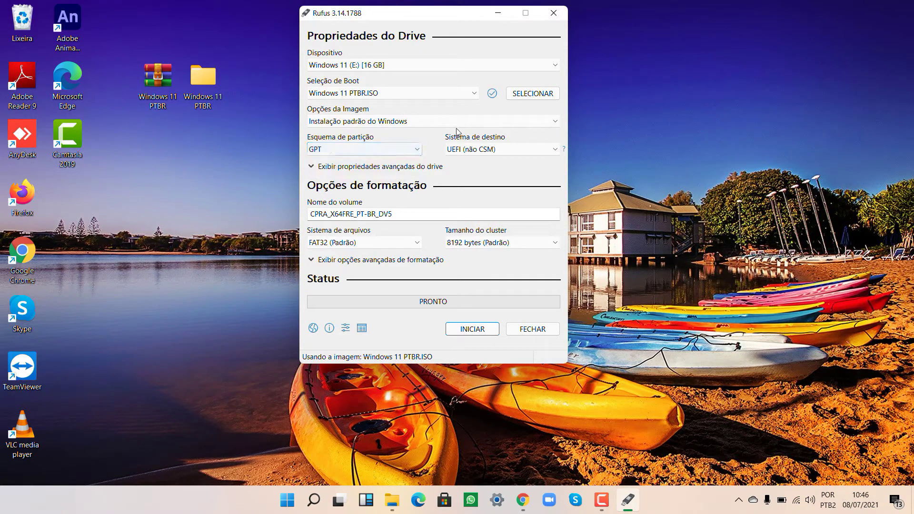
left_click(481, 150)
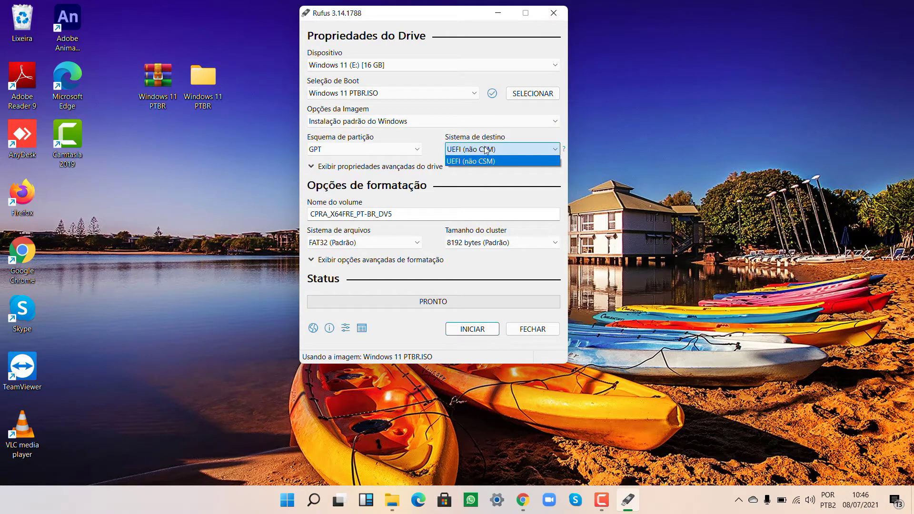
left_click(408, 153)
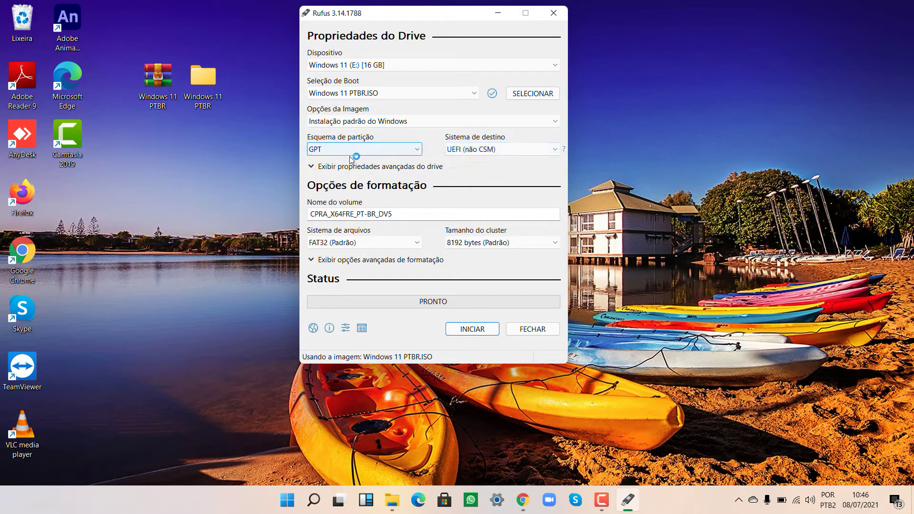
Step: Switch the partition scheme to MBR and check which target systems are available for it
left_click(350, 154)
left_click(328, 162)
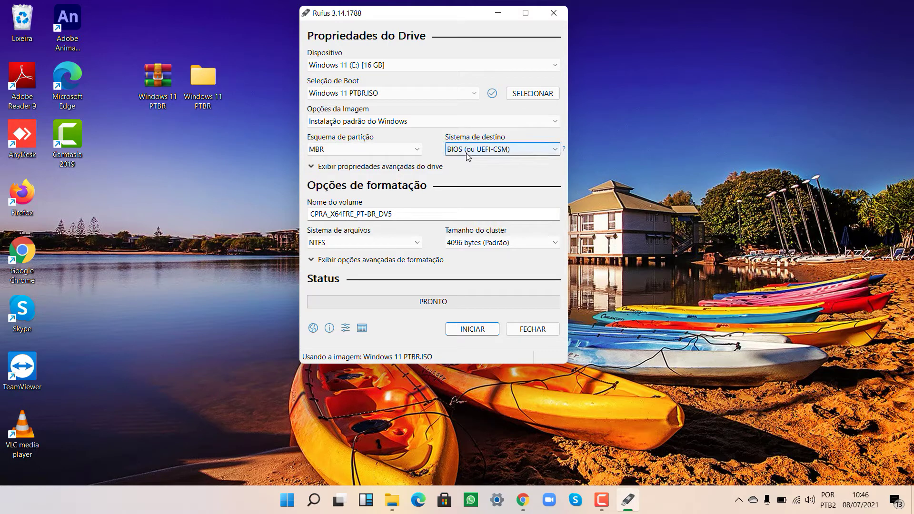
left_click(467, 155)
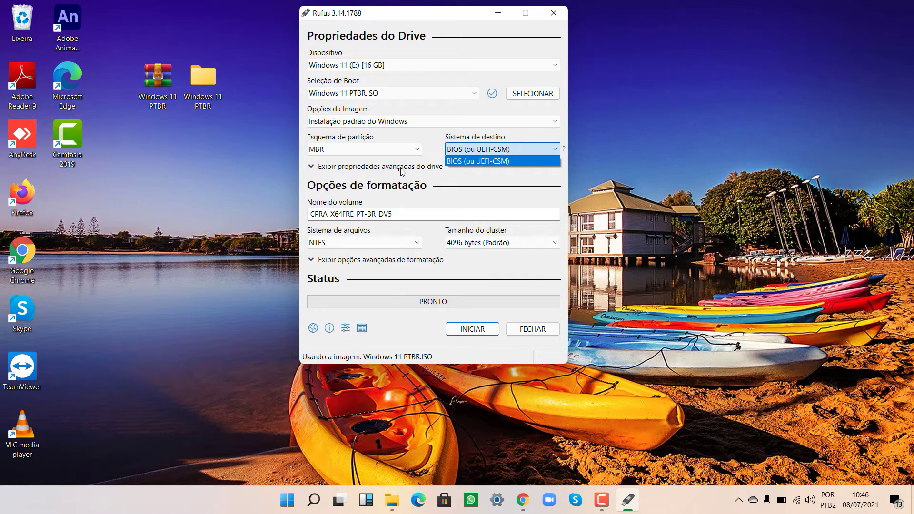
Step: Set the partition scheme back to GPT and open the list of target systems
left_click(419, 151)
left_click(398, 154)
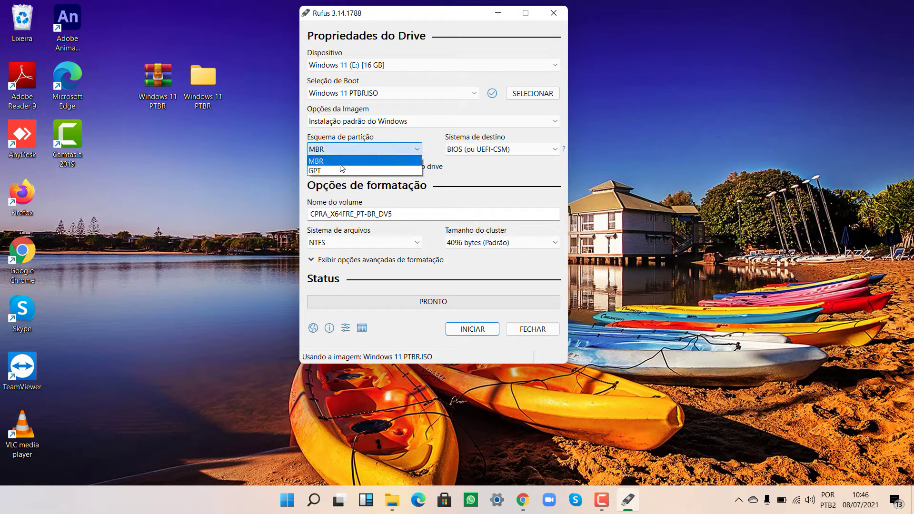
left_click(342, 169)
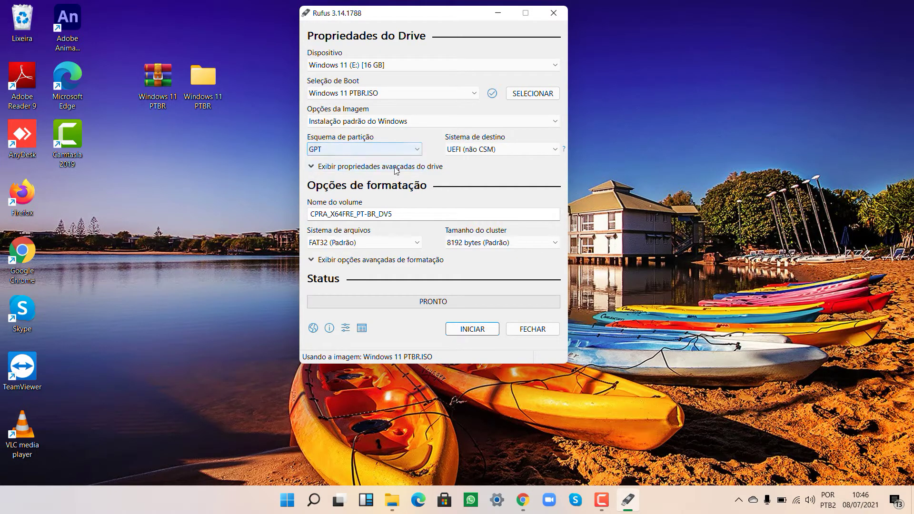
left_click(470, 151)
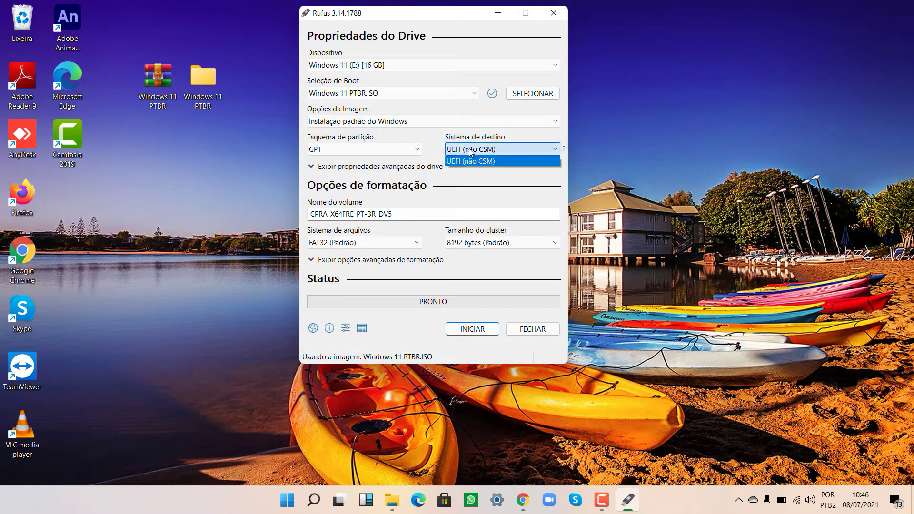
Step: Keep UEFI (não CSM) as the target system and start writing the USB drive, accepting the erasure of all its data
left_click(475, 163)
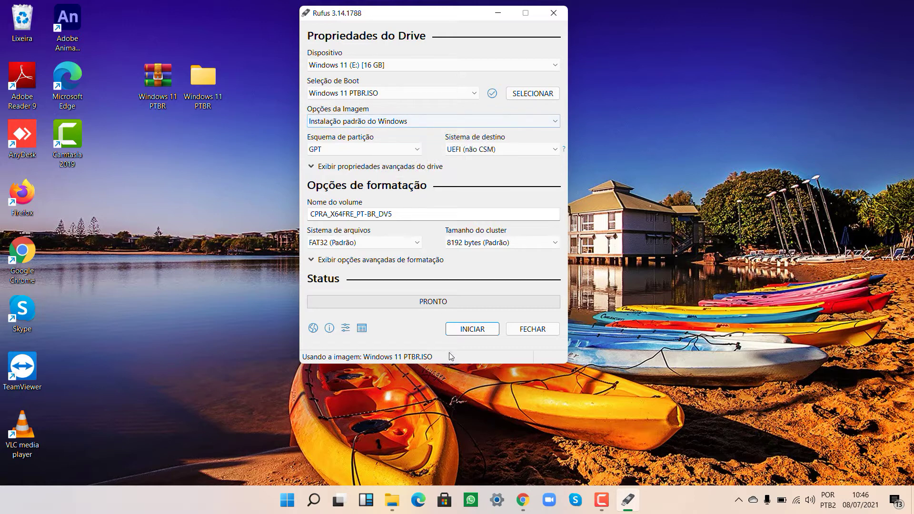
left_click(475, 329)
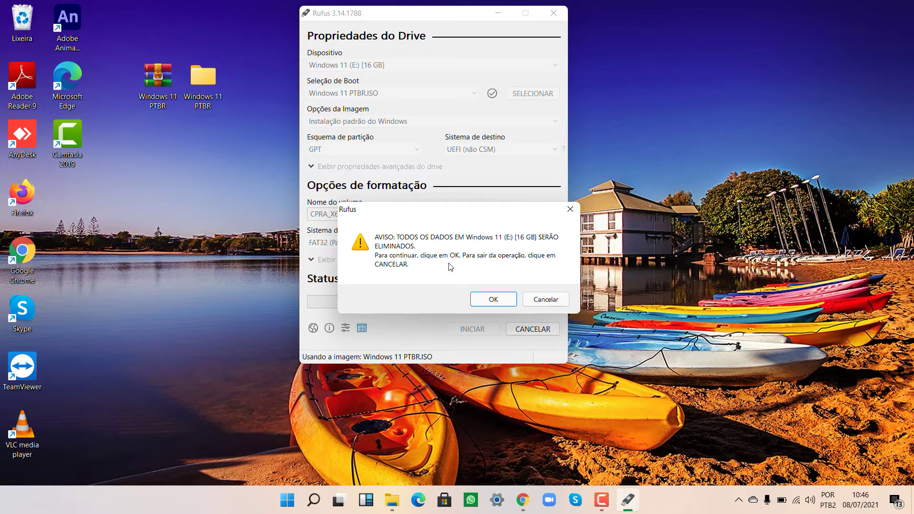
left_click(493, 300)
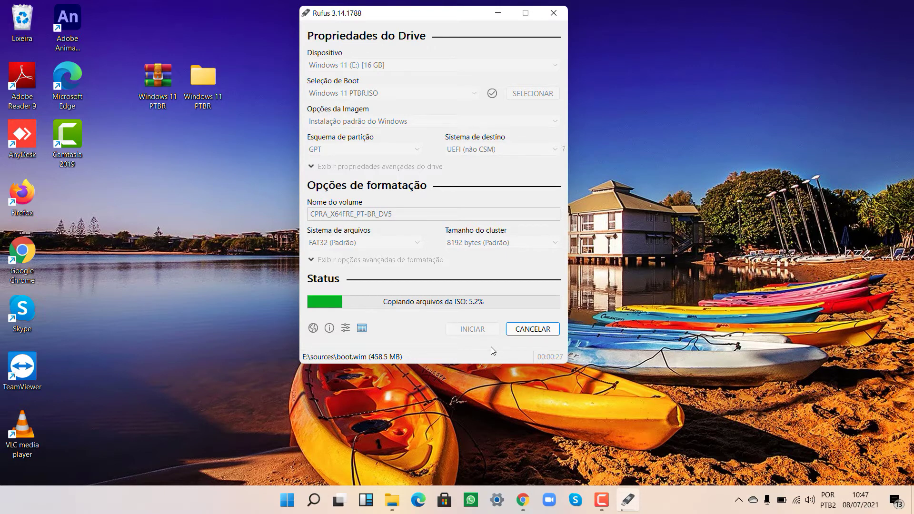
left_click(606, 500)
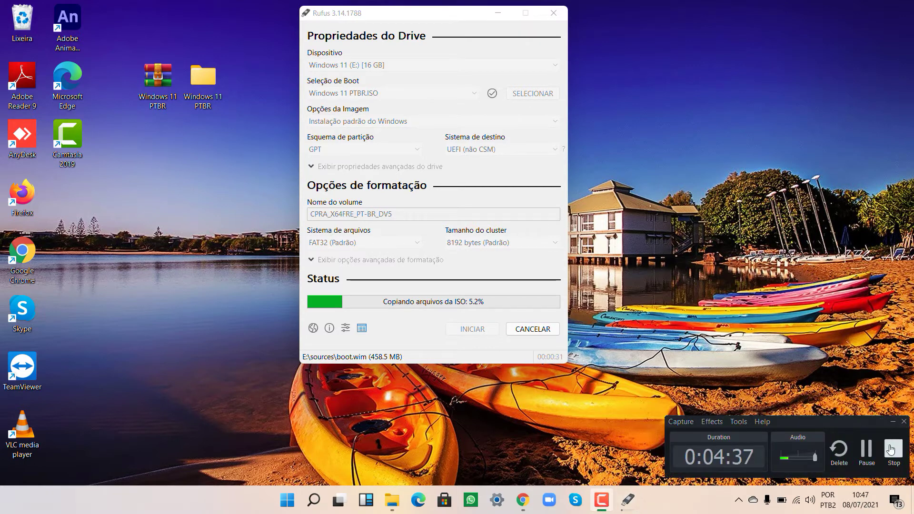
left_click(867, 452)
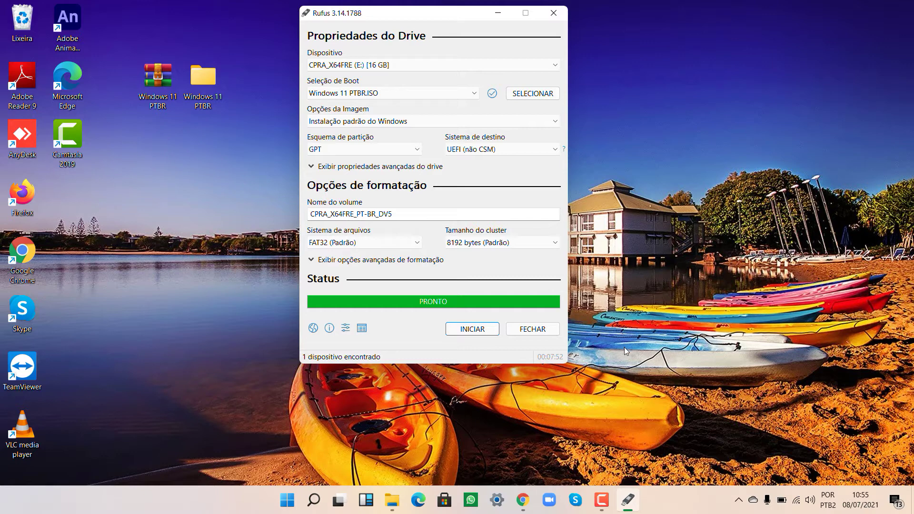
Step: Close Rufus and check the files written to the CPRA_X64FRE (E:) drive in a maximized File Explorer window, closing it when done
left_click(543, 331)
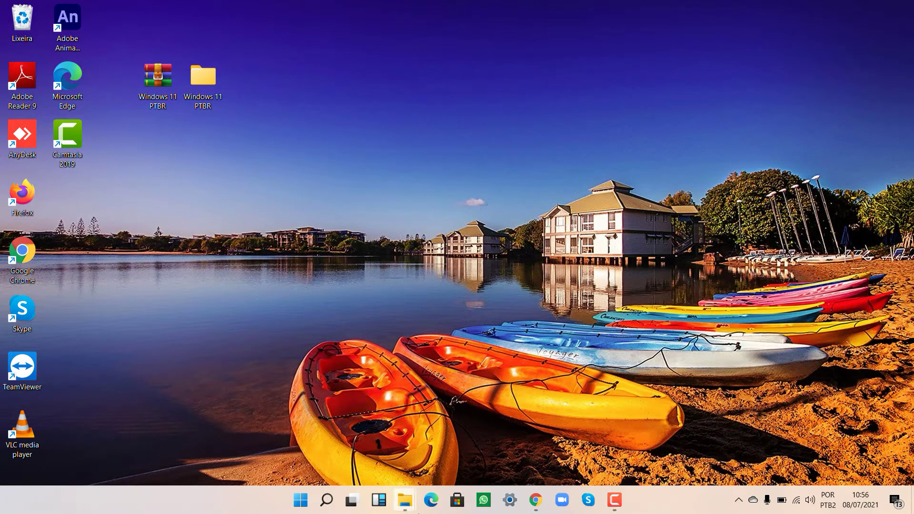
mouse_move(403, 498)
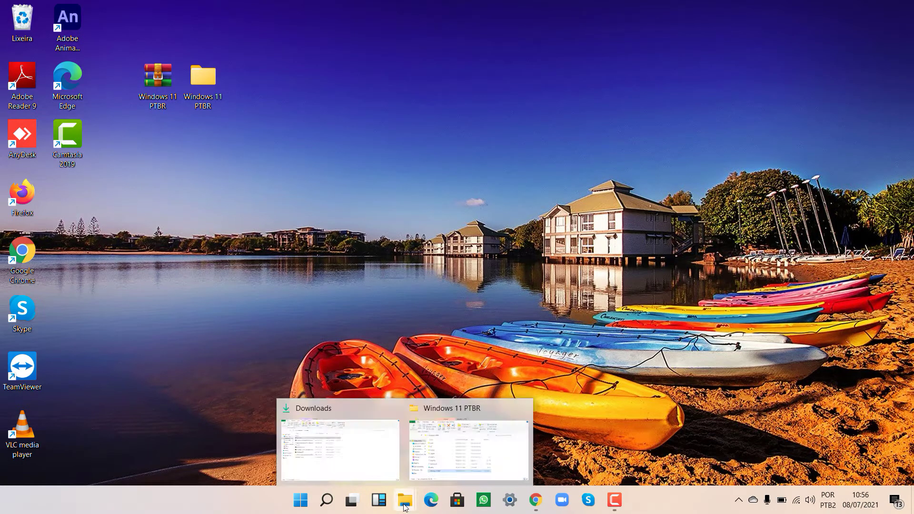
left_click(413, 440)
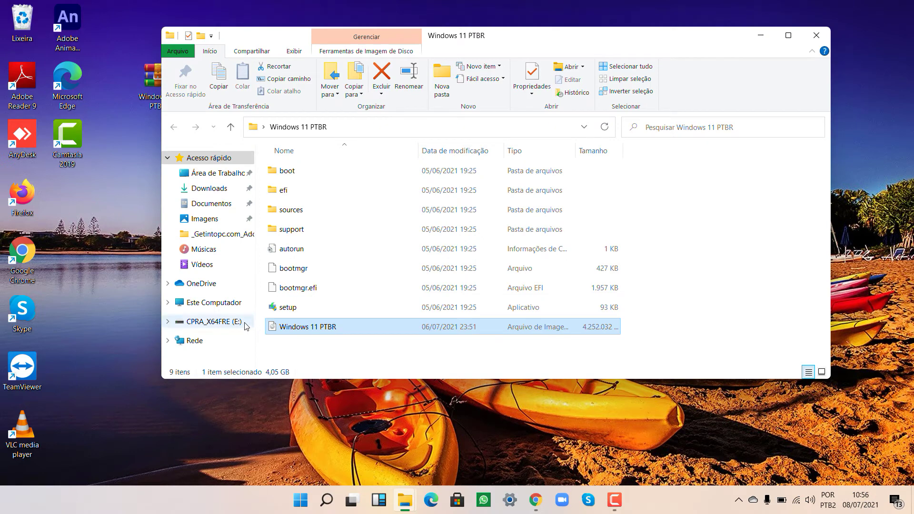
left_click(238, 303)
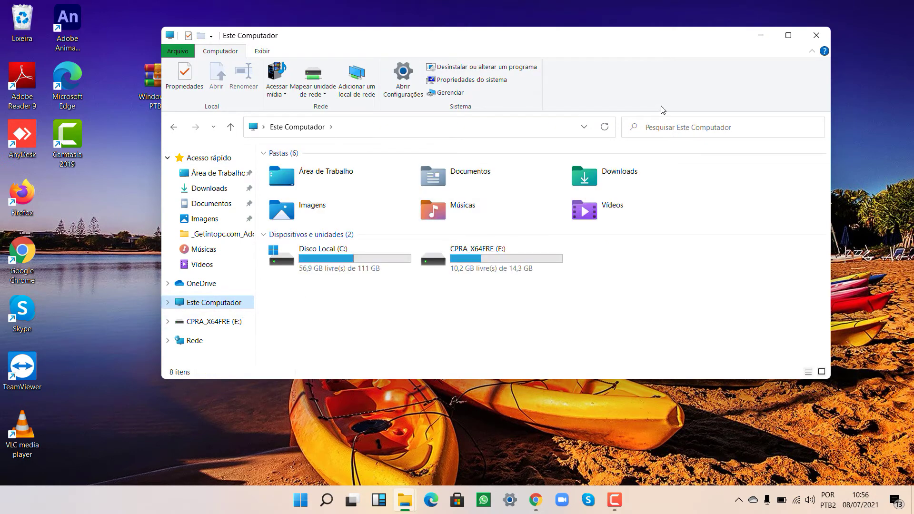
left_click(789, 35)
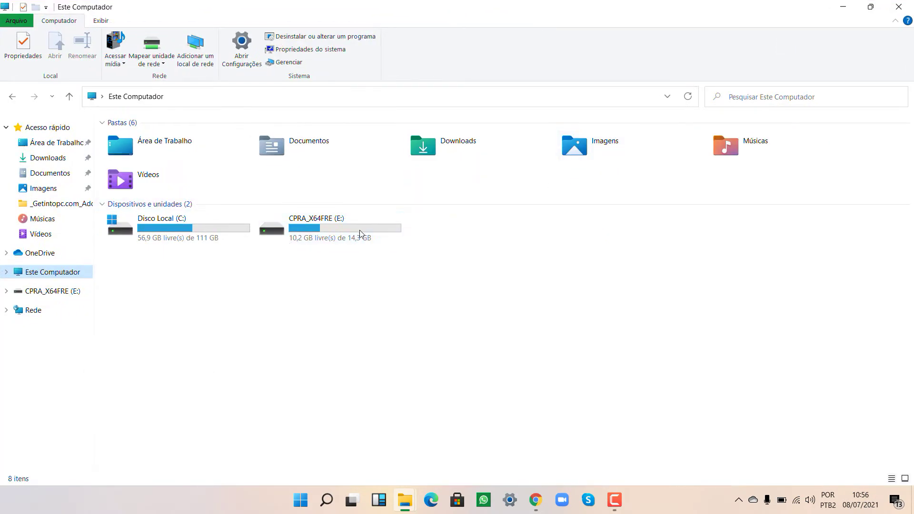
double_click(333, 231)
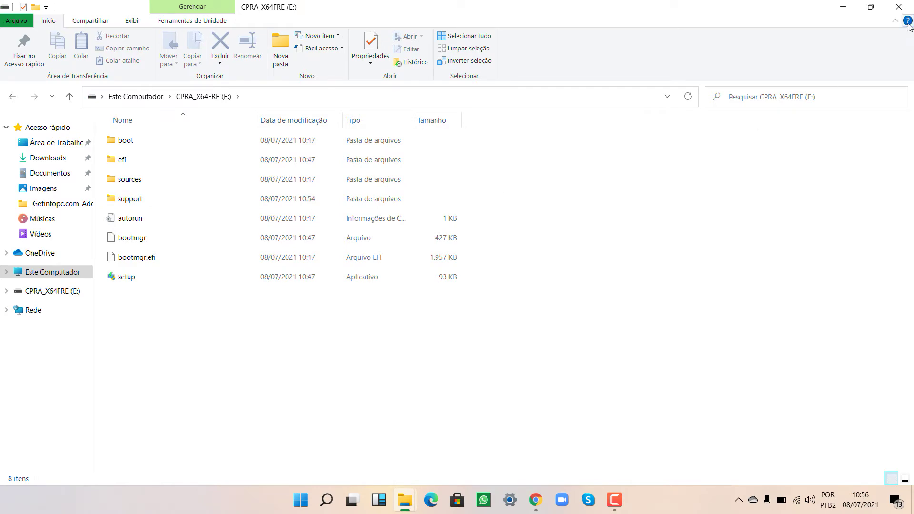
left_click(899, 7)
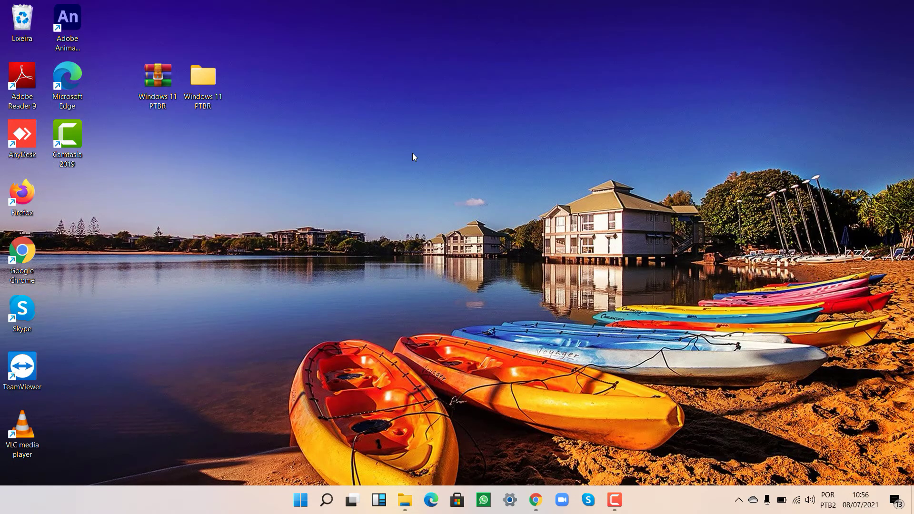